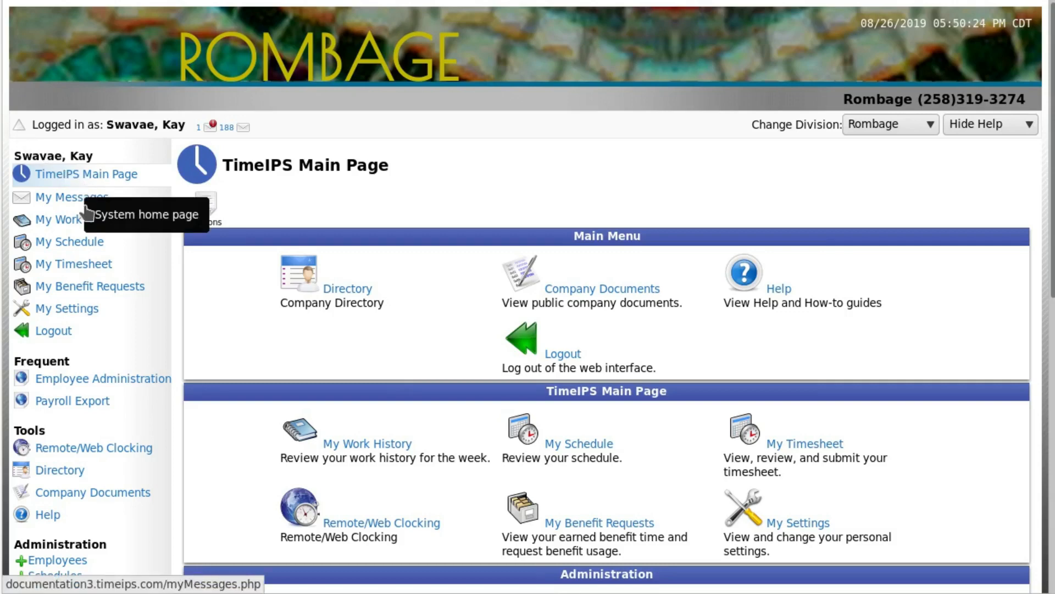
Step: Open the new employment/pay history entry form for the Volunteers employee with no manager set in Employee Administration
click(80, 560)
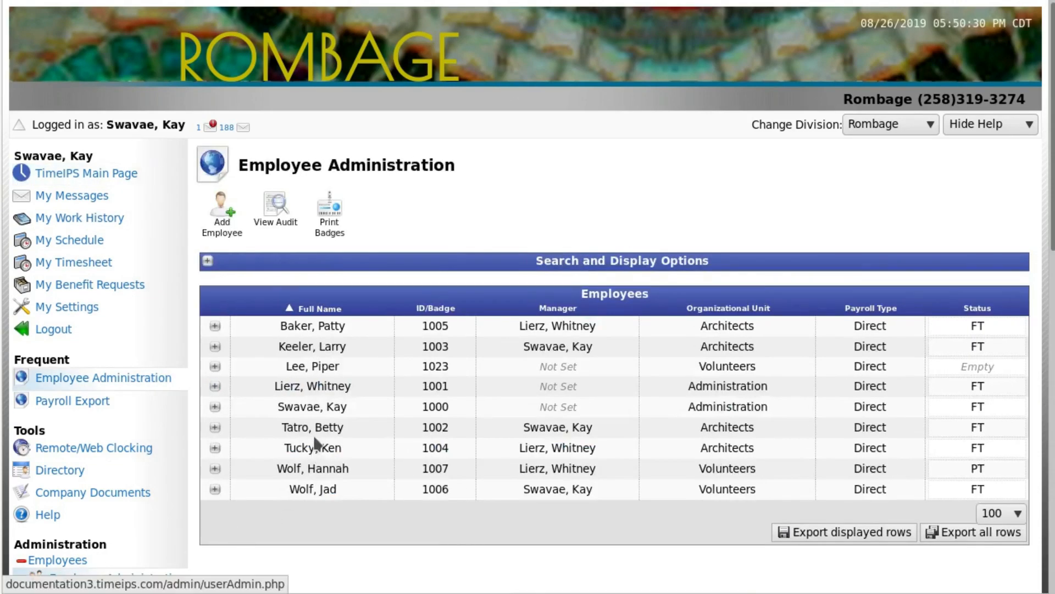
click(214, 366)
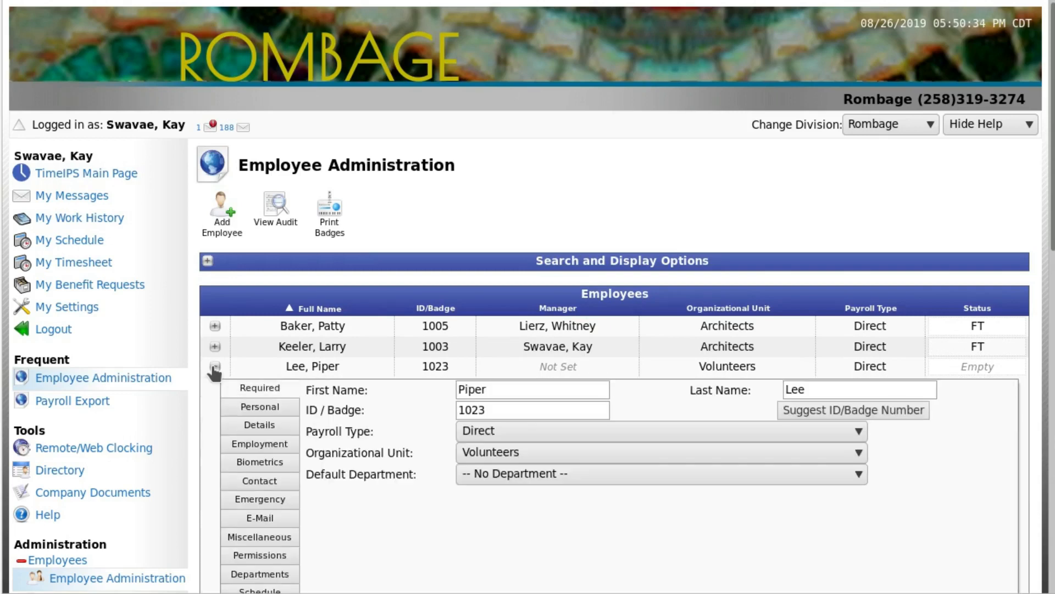
click(228, 450)
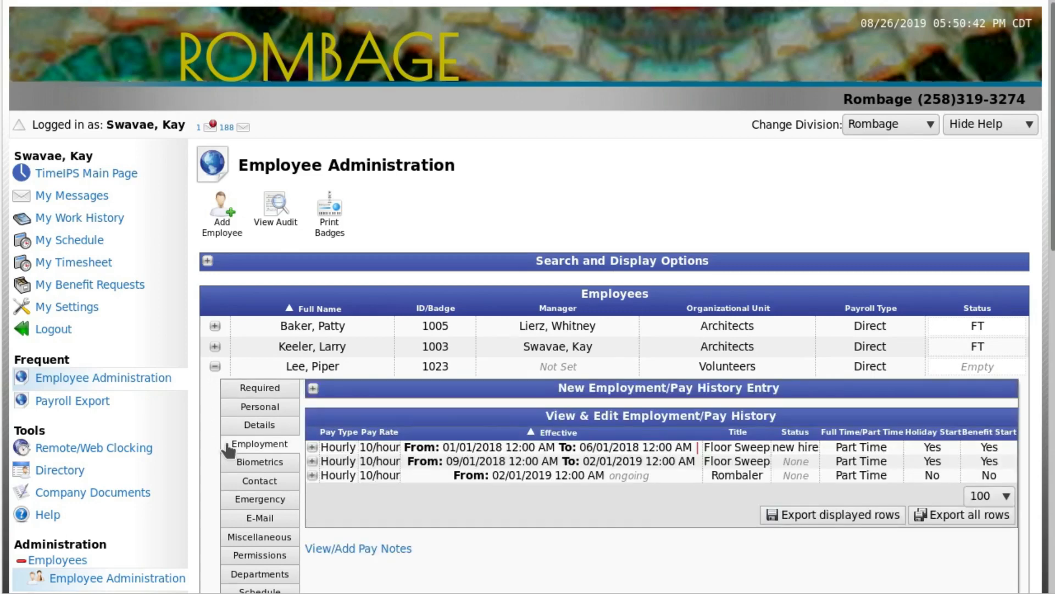
scroll(227, 450, down, 3)
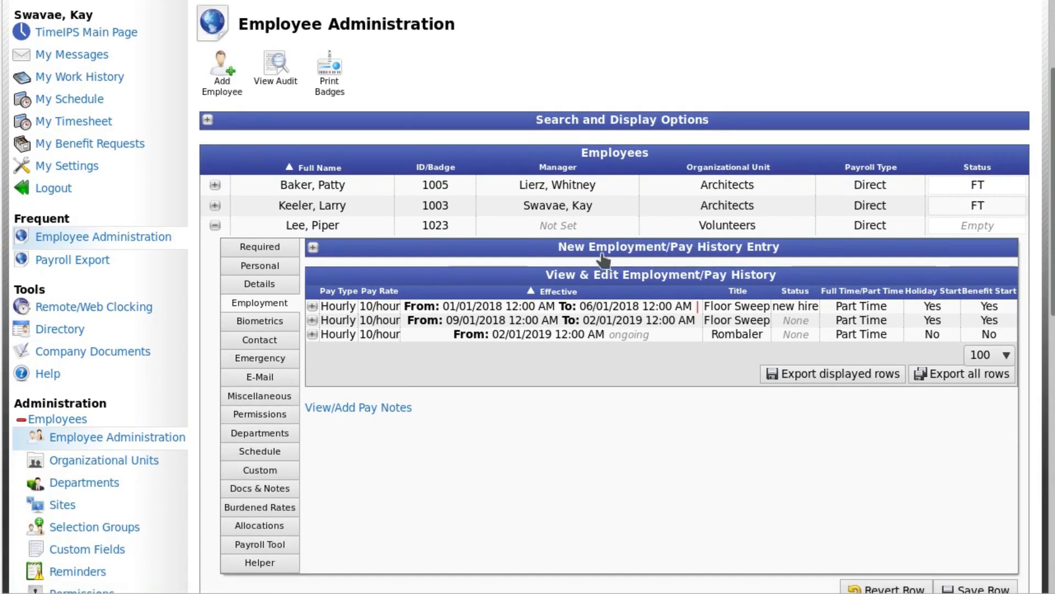
click(314, 248)
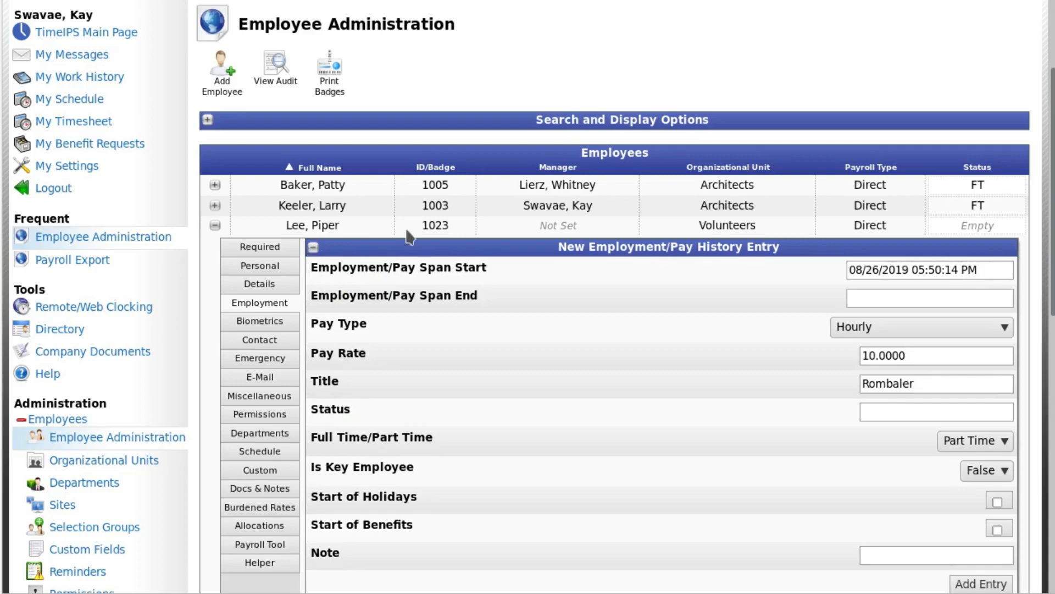
Step: Set the new entry's Employment/Pay Span Start to 06/01/2019 12:00:00 AM
click(986, 271)
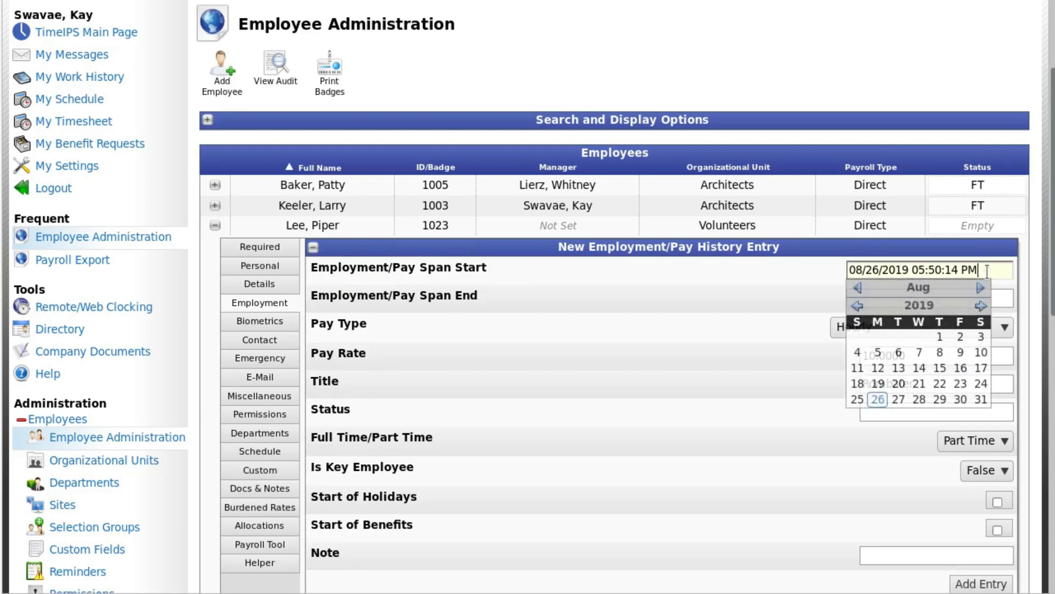
click(858, 288)
click(858, 288)
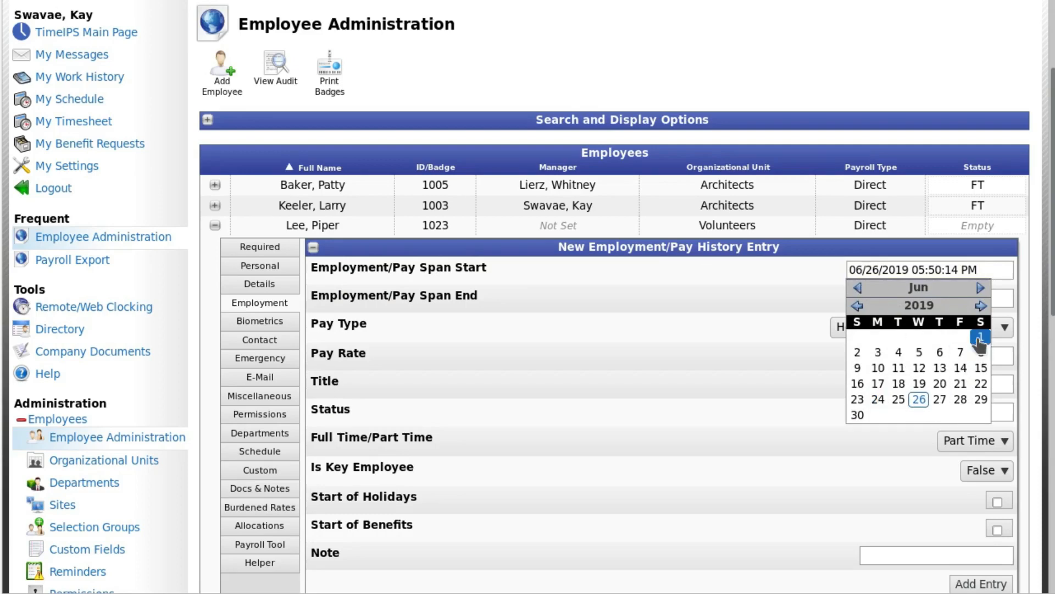
click(981, 336)
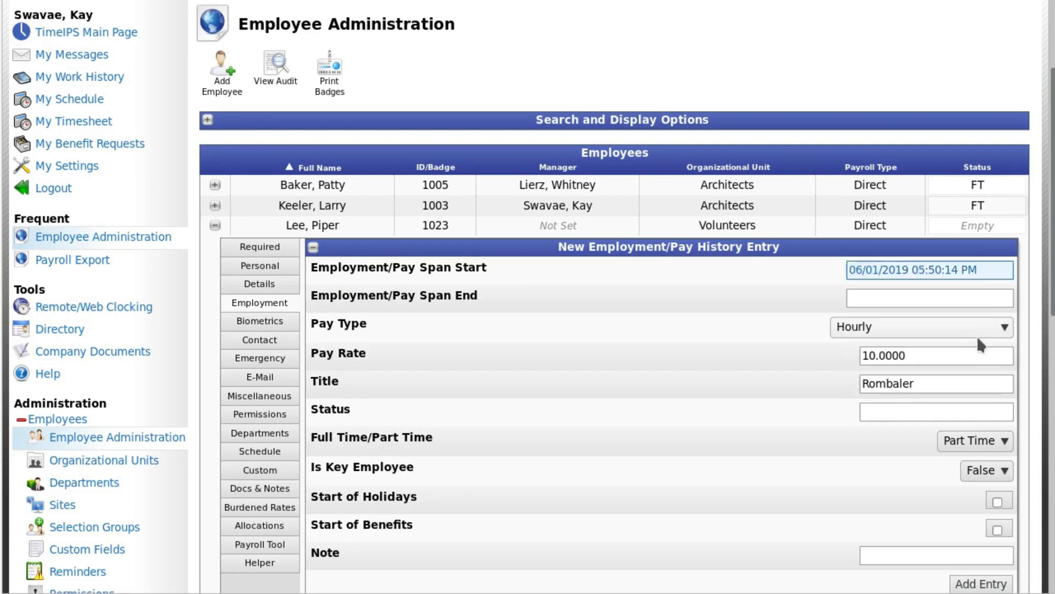
click(915, 269)
text(120000)
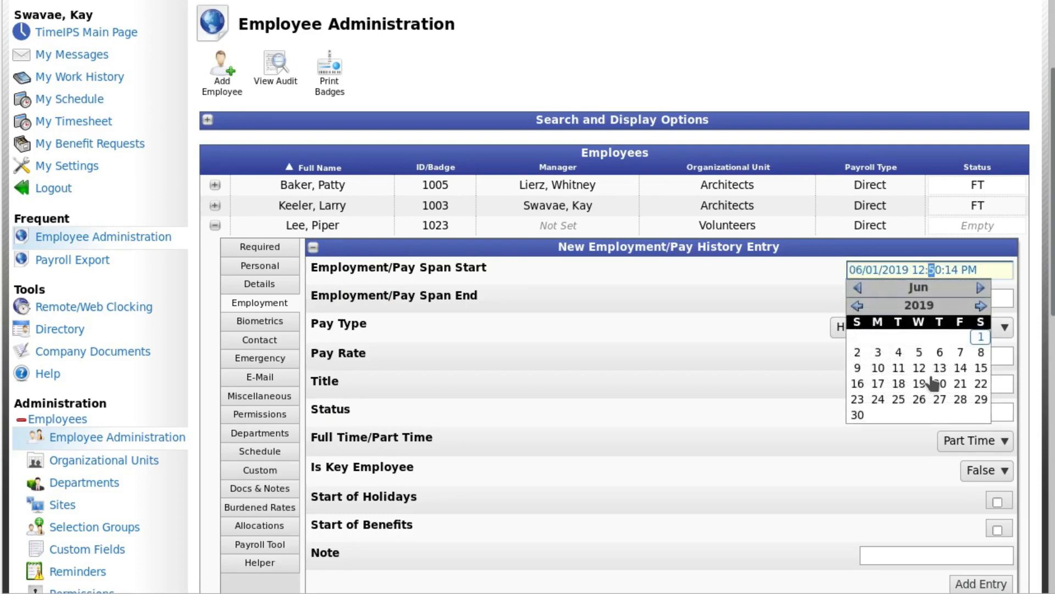
text(0A)
key(Return)
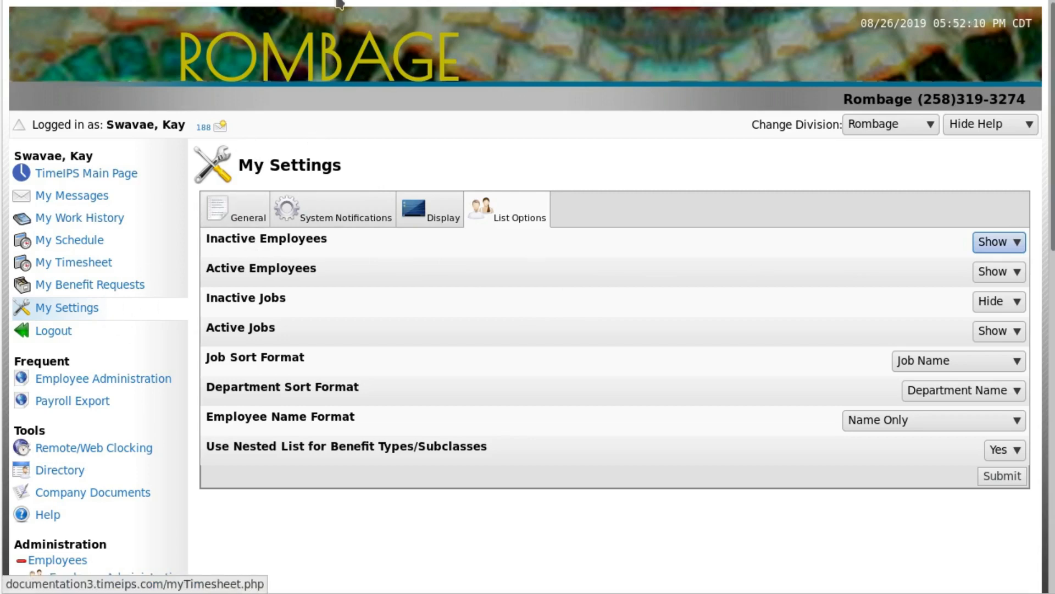
Step: In the new employment/pay history entry, choose the Hourly pay type and set the pay rate to 12.00
click(104, 377)
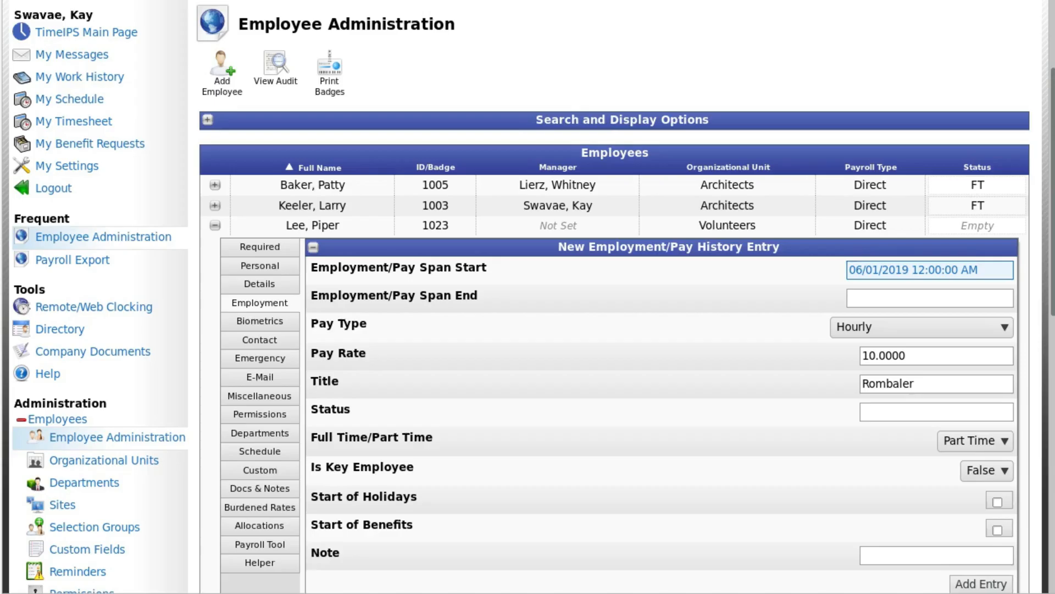
click(1001, 324)
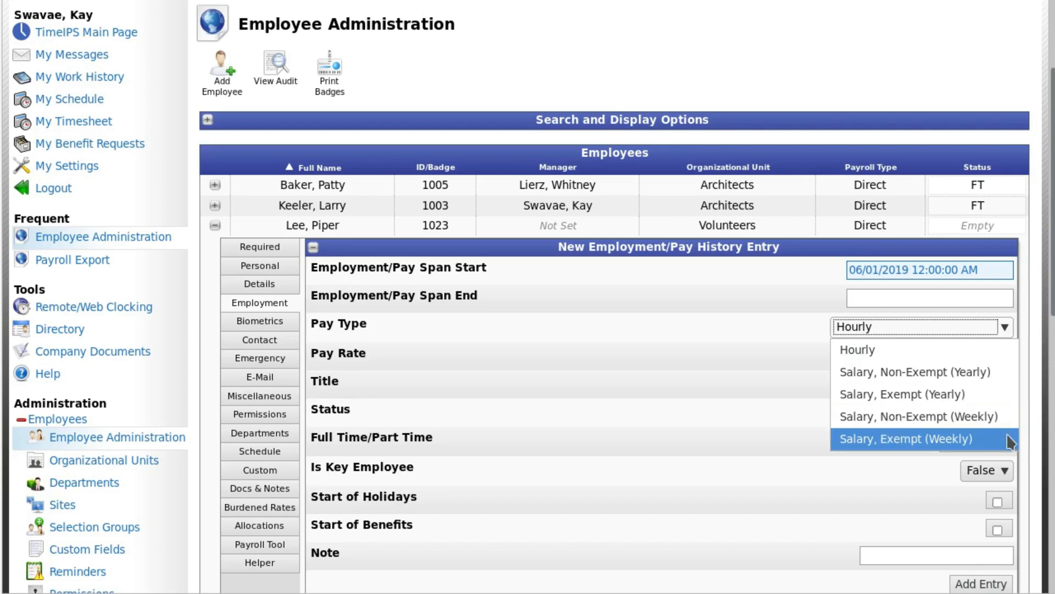
click(999, 349)
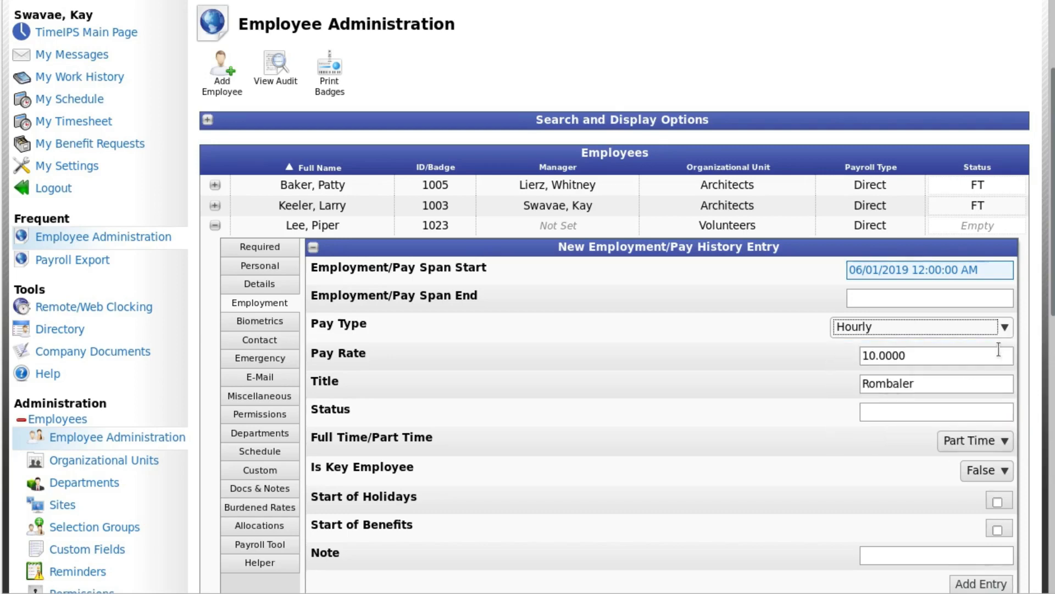
click(873, 357)
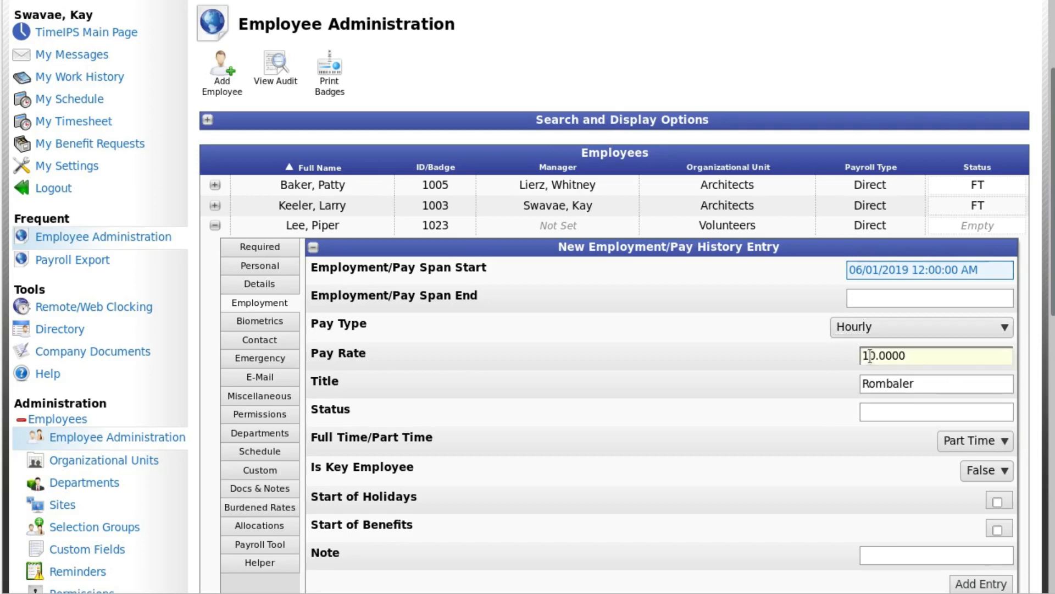
triple_click(872, 356)
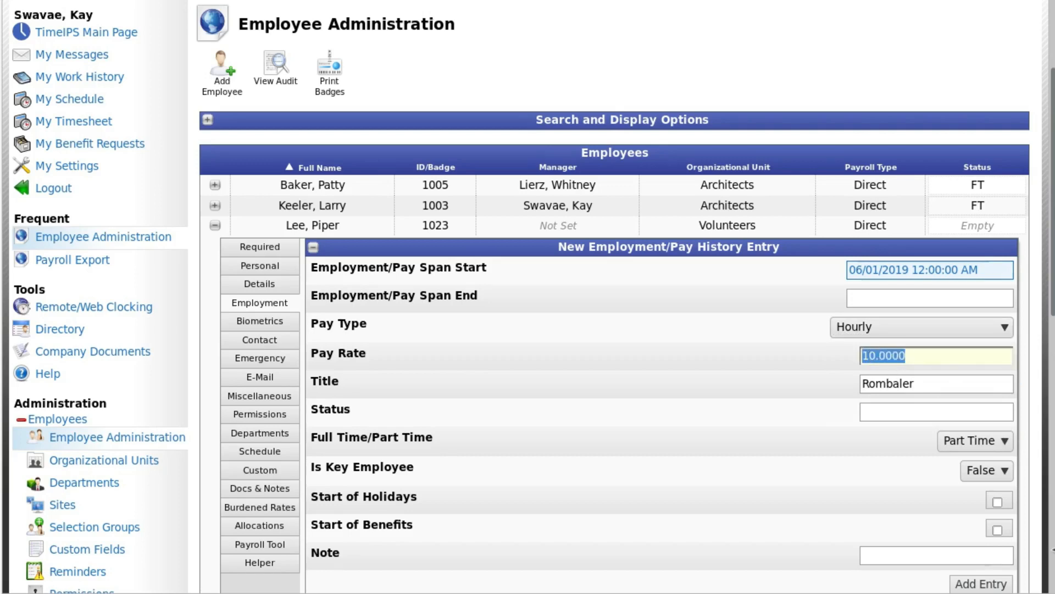
text(12.00)
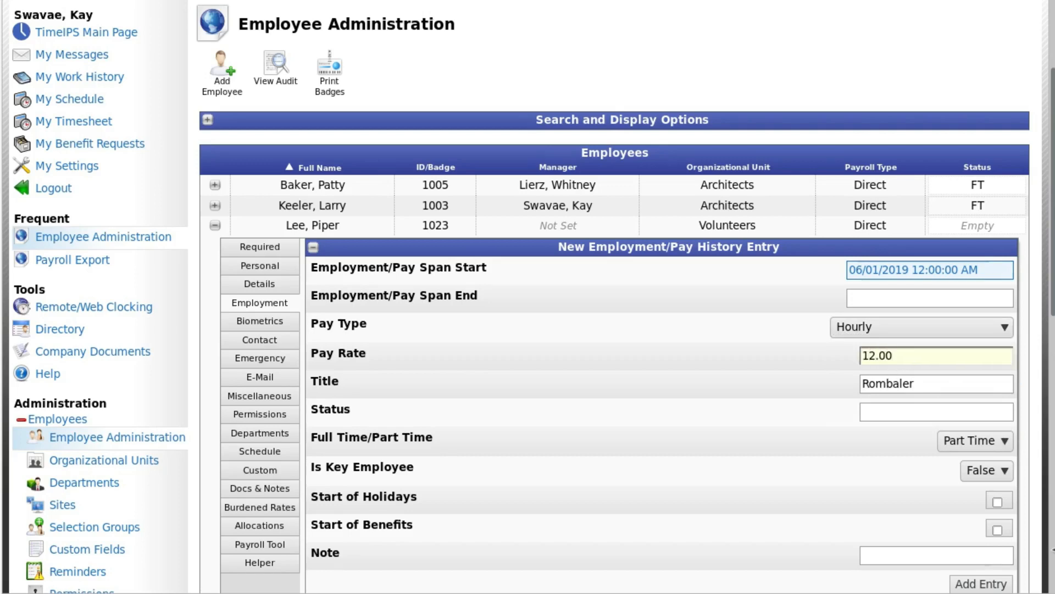
Step: Try the Salary, Exempt (Weekly) pay type with its scheduled weekly hours field, and return the pay type to Hourly
click(1028, 322)
click(1004, 327)
click(1004, 327)
click(1004, 328)
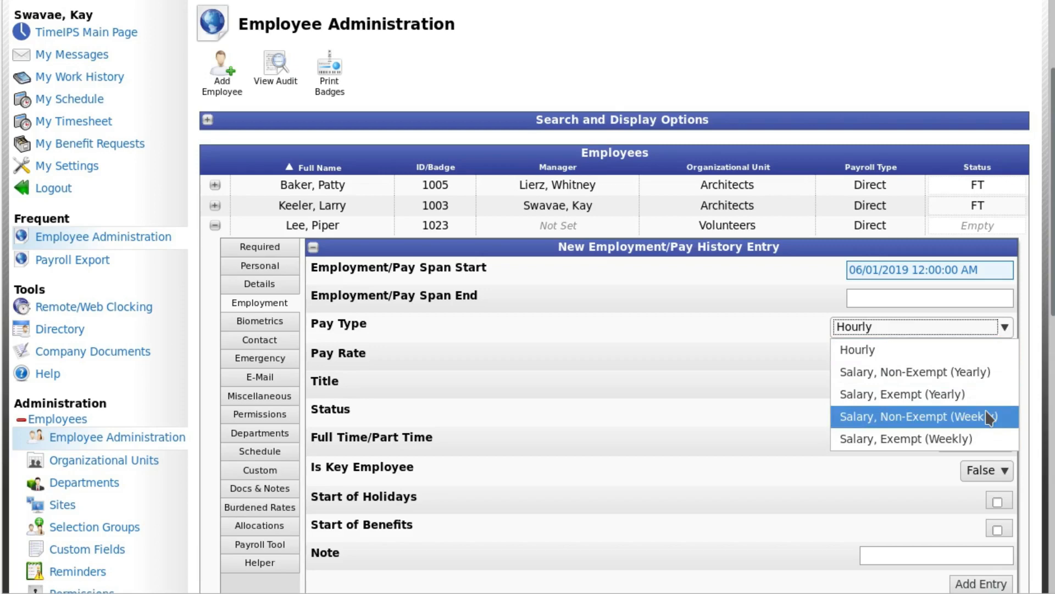
click(981, 437)
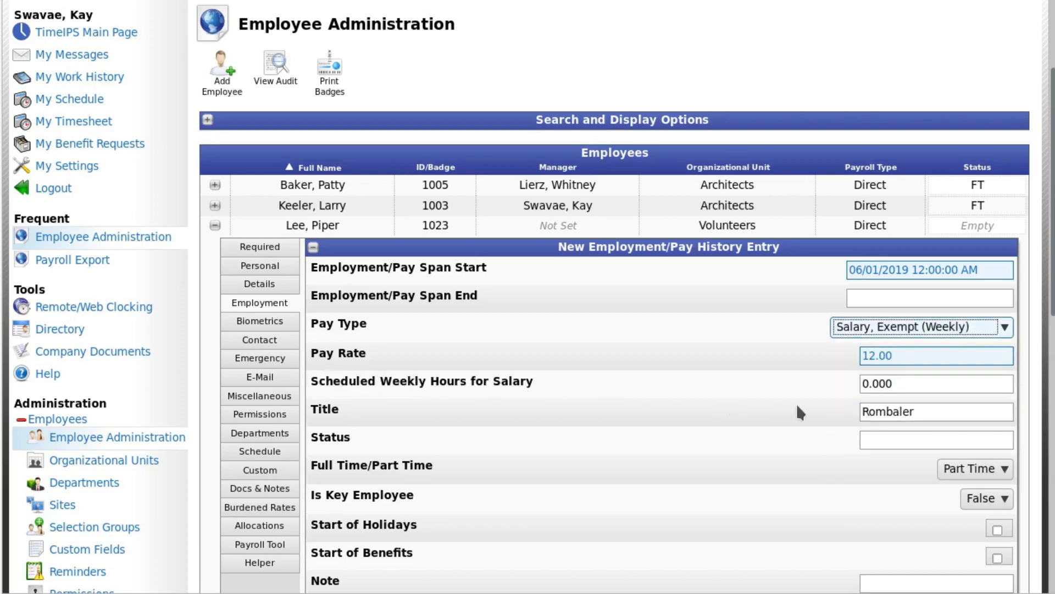
double_click(898, 383)
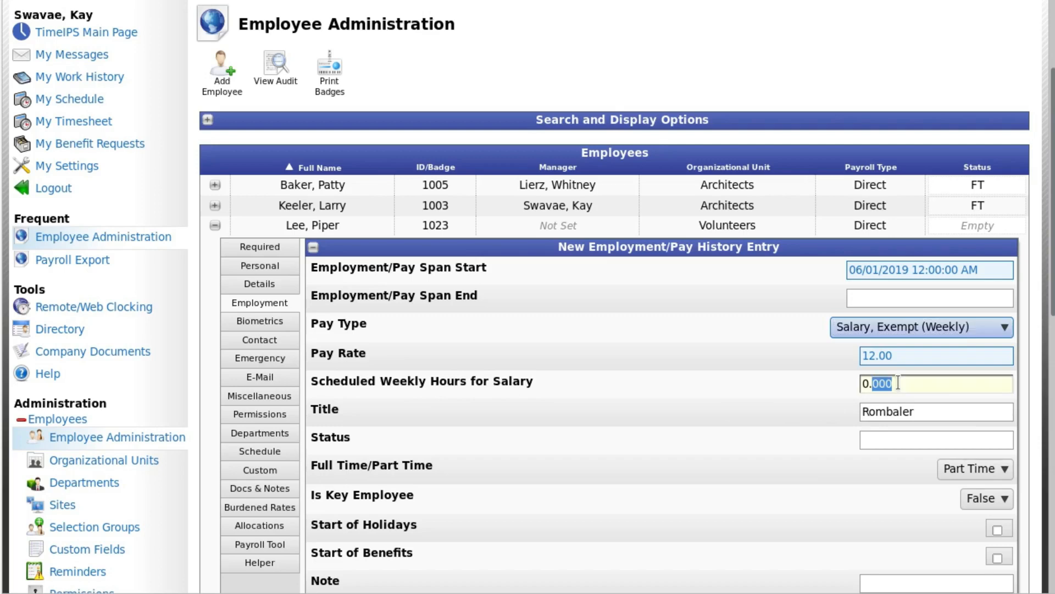
click(898, 383)
click(1005, 329)
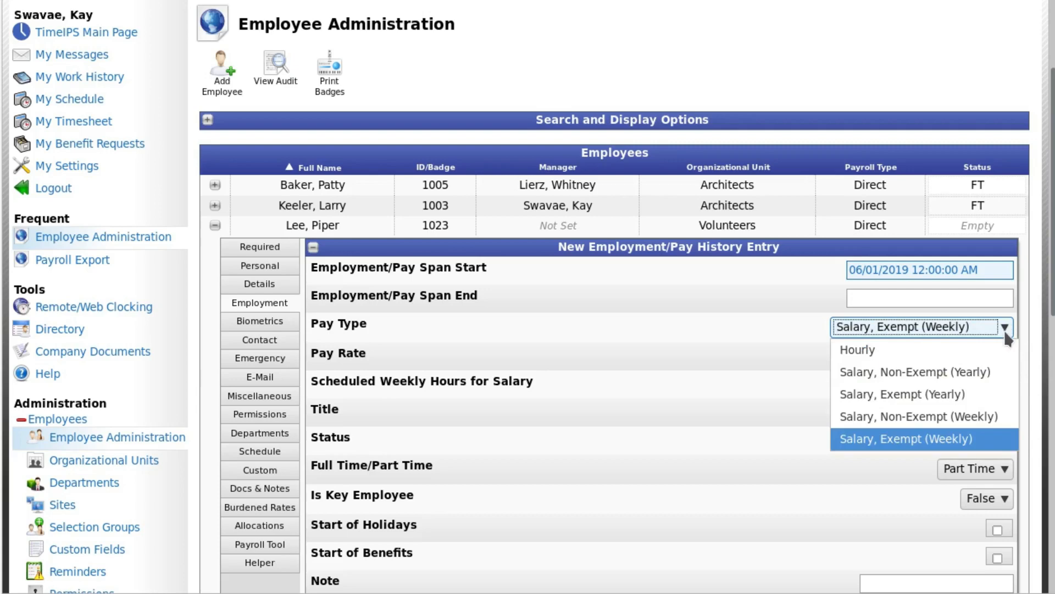
click(946, 350)
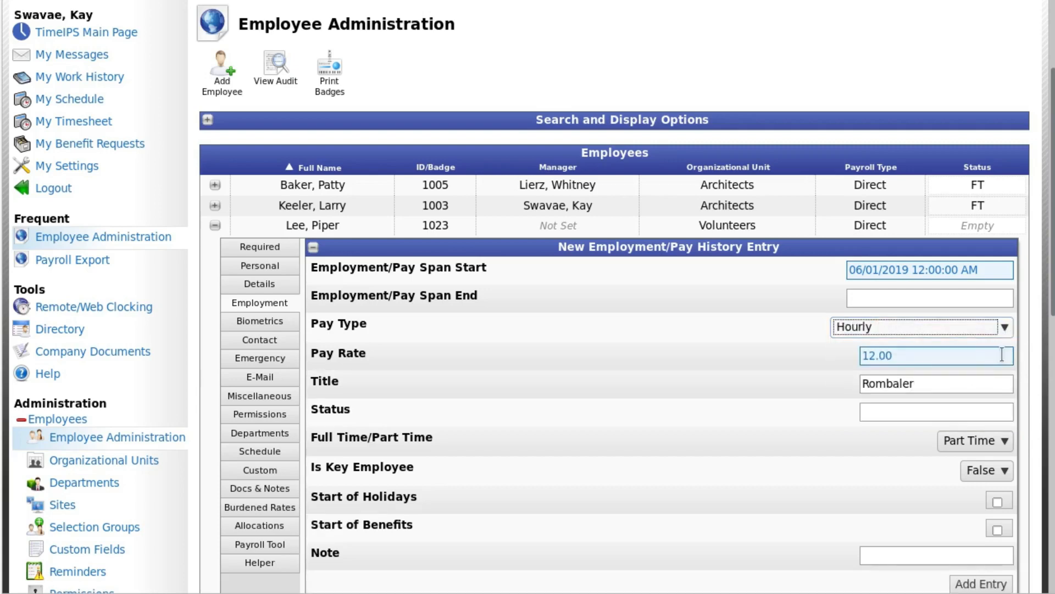
Step: Examine the new entry's Title and Status fields and the options for Full Time/Part Time and Is Key Employee
click(950, 379)
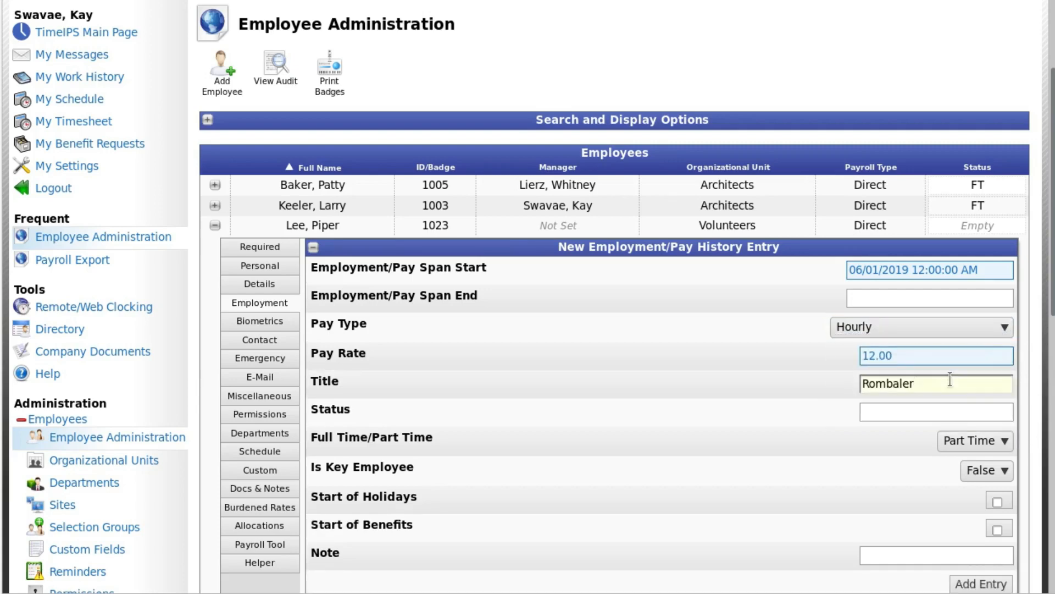
click(940, 411)
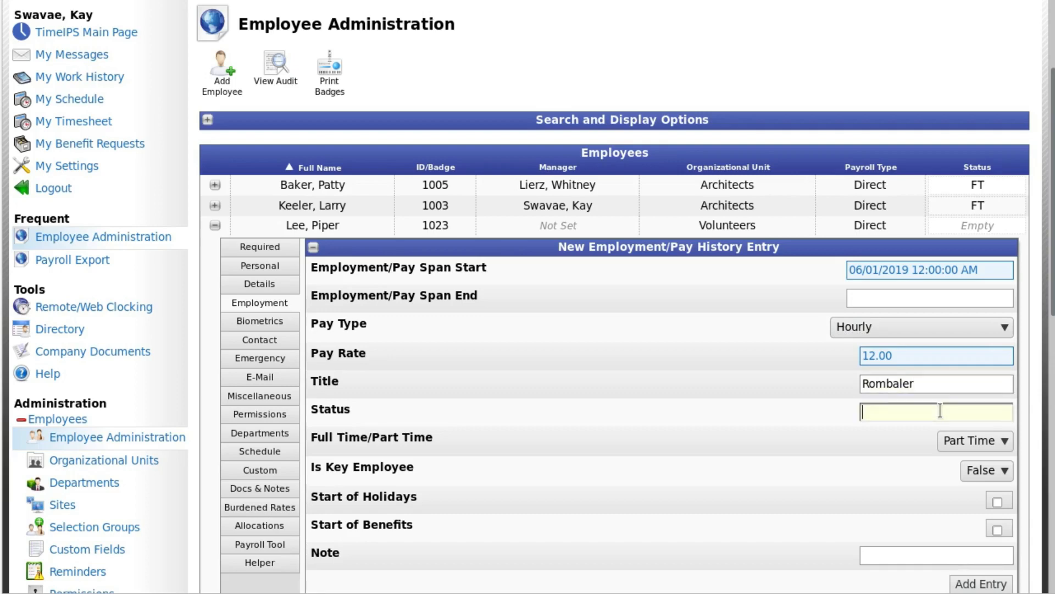
scroll(1035, 392, down, 3)
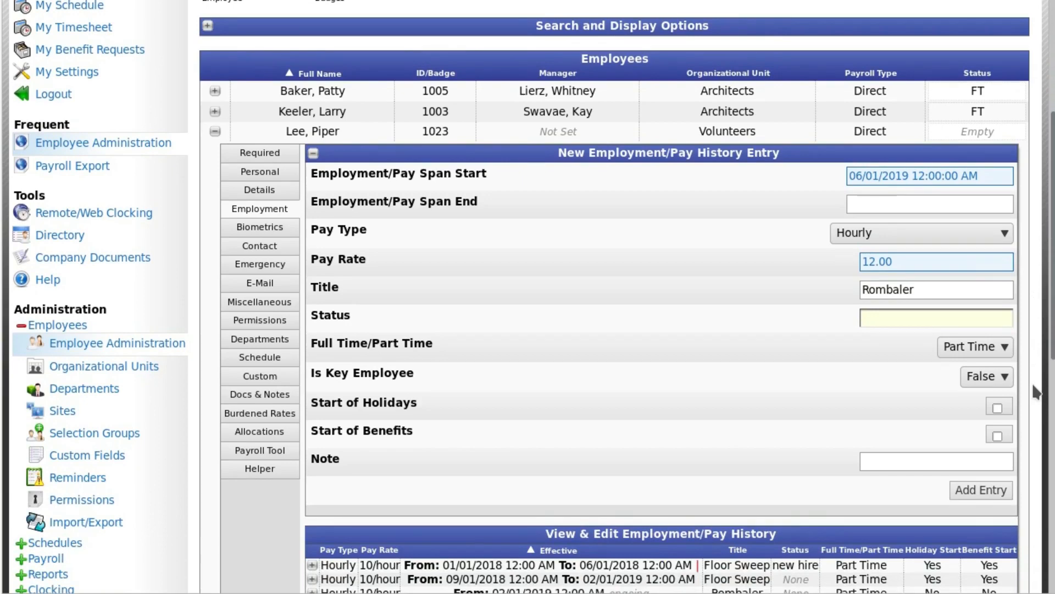
scroll(1034, 392, down, 2)
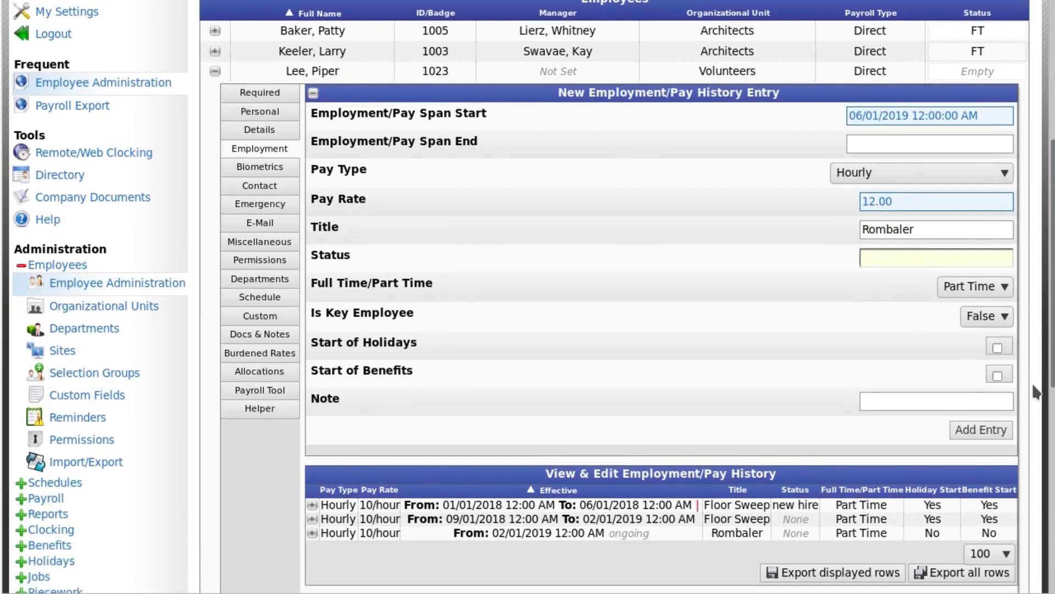
scroll(1034, 385, down, 2)
click(1005, 256)
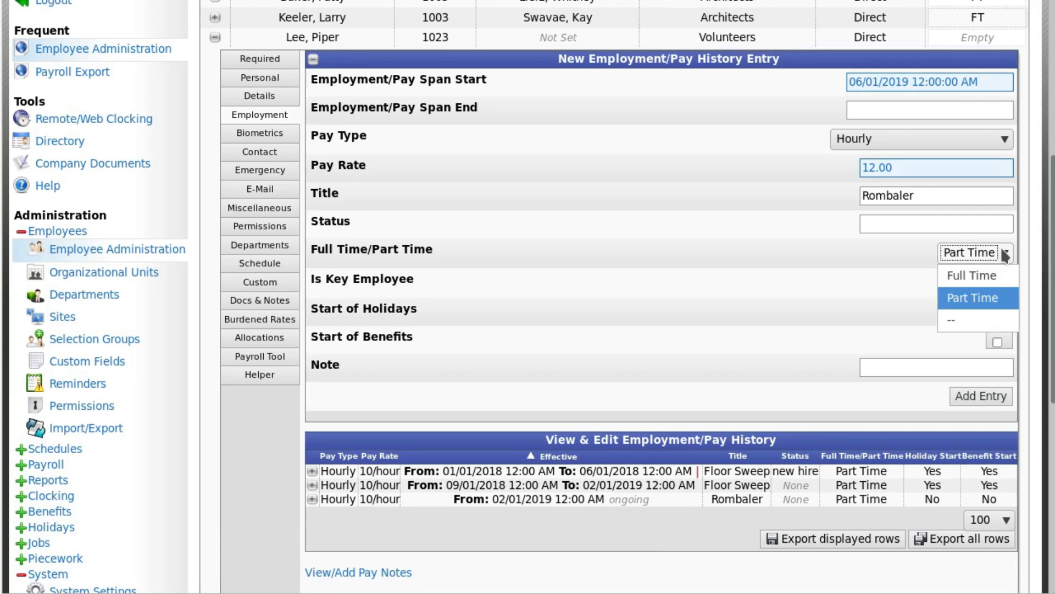
click(1033, 249)
double_click(1034, 248)
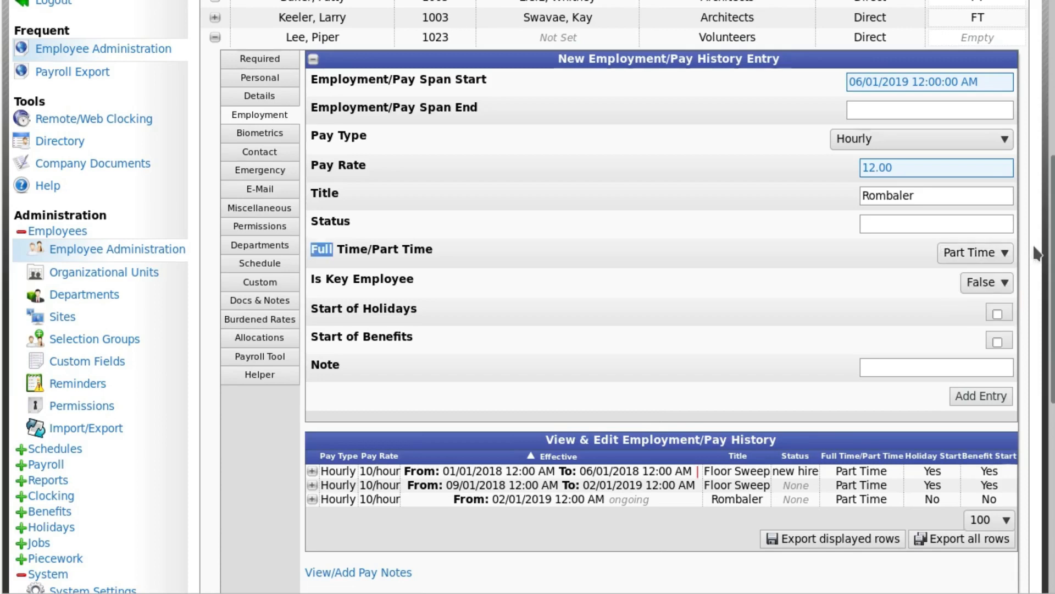
click(1024, 252)
click(1006, 283)
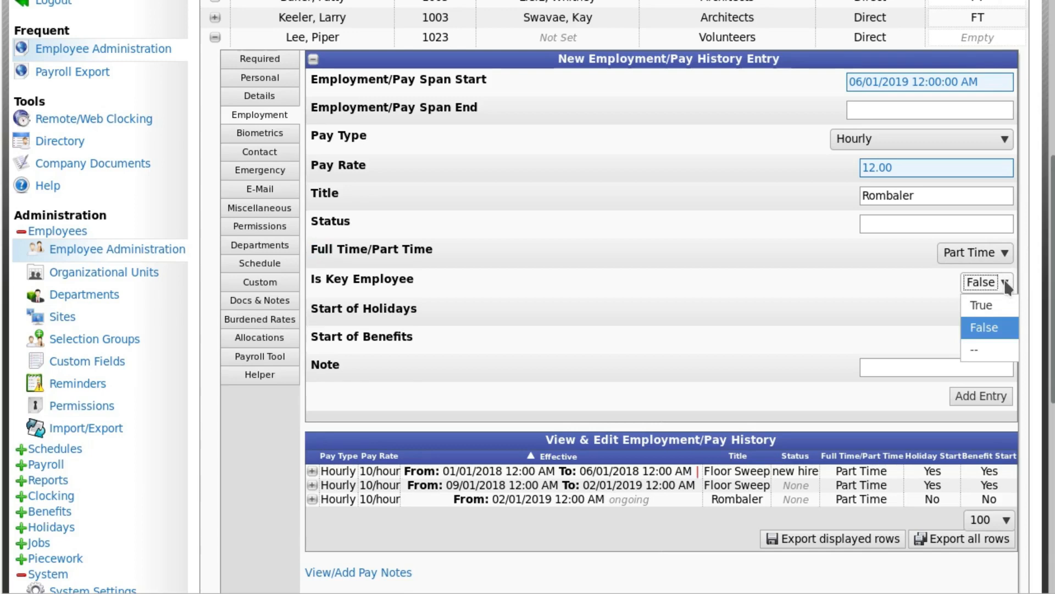
click(1006, 283)
click(1036, 279)
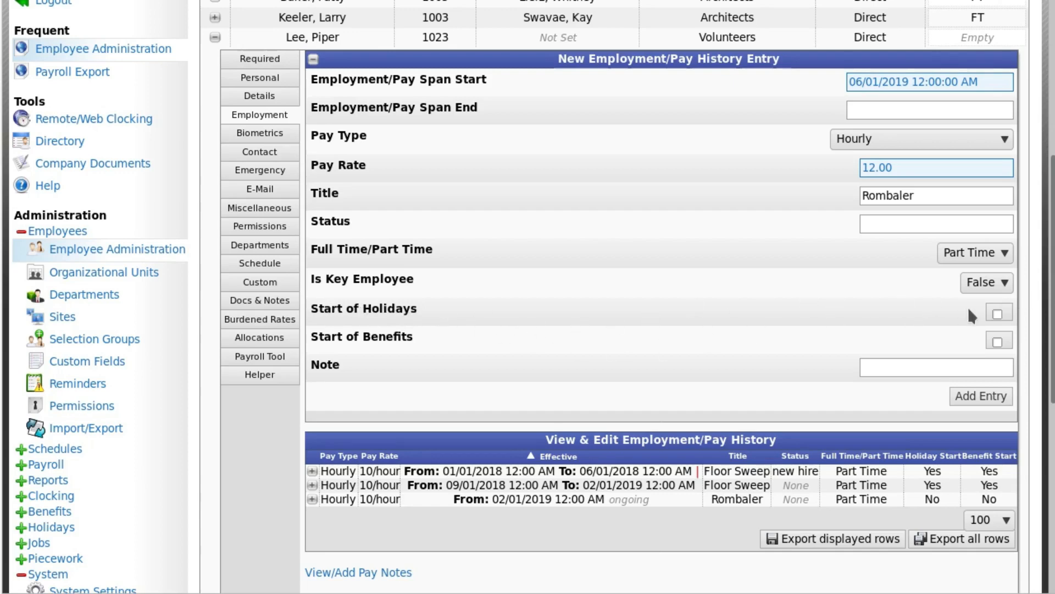
Step: Try enabling Start of Holidays for the new entry, and clear it again
click(998, 315)
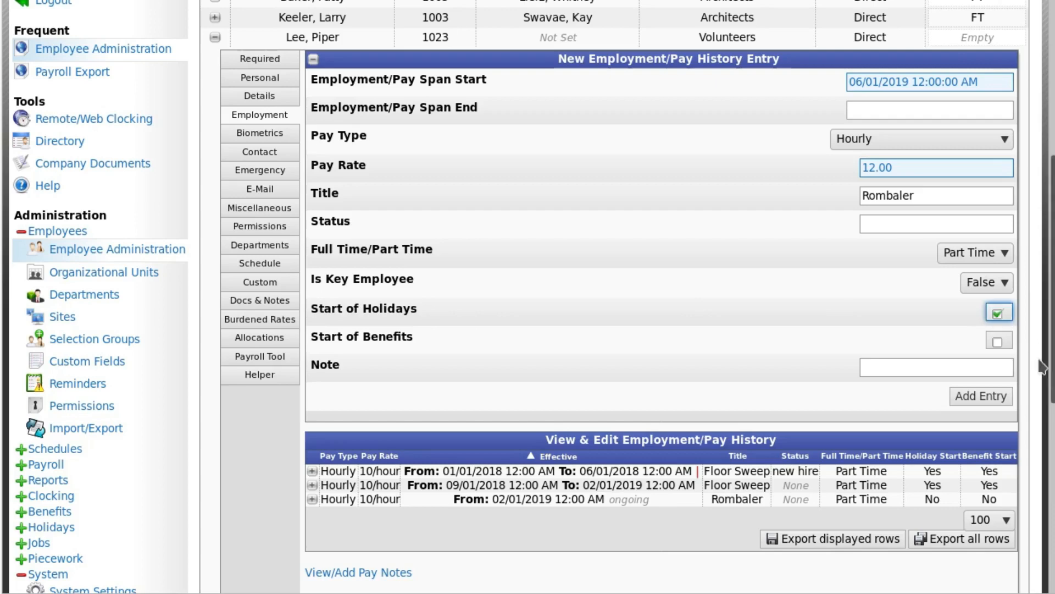
click(998, 314)
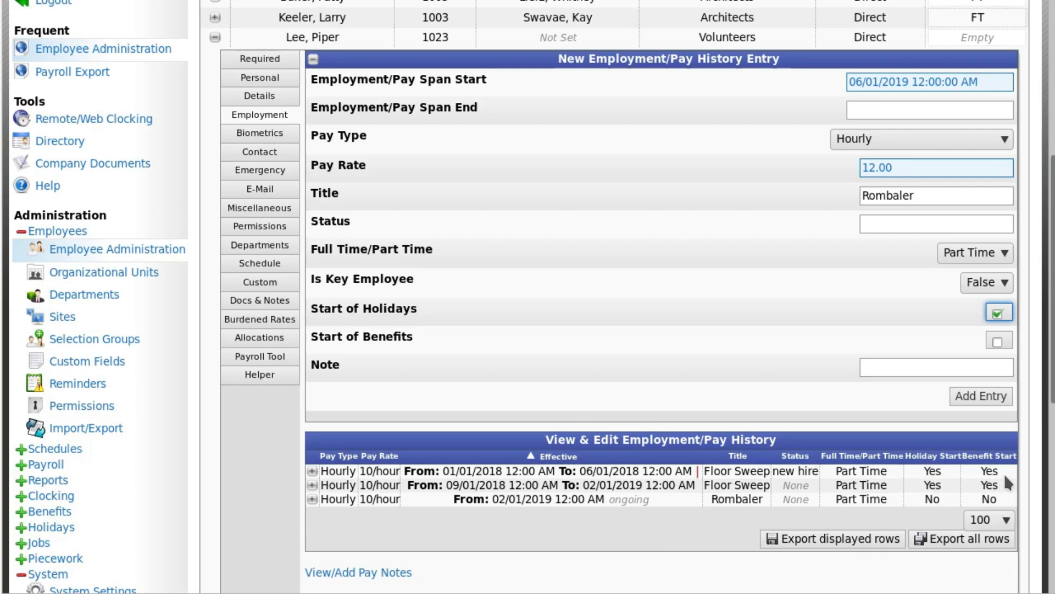
click(995, 314)
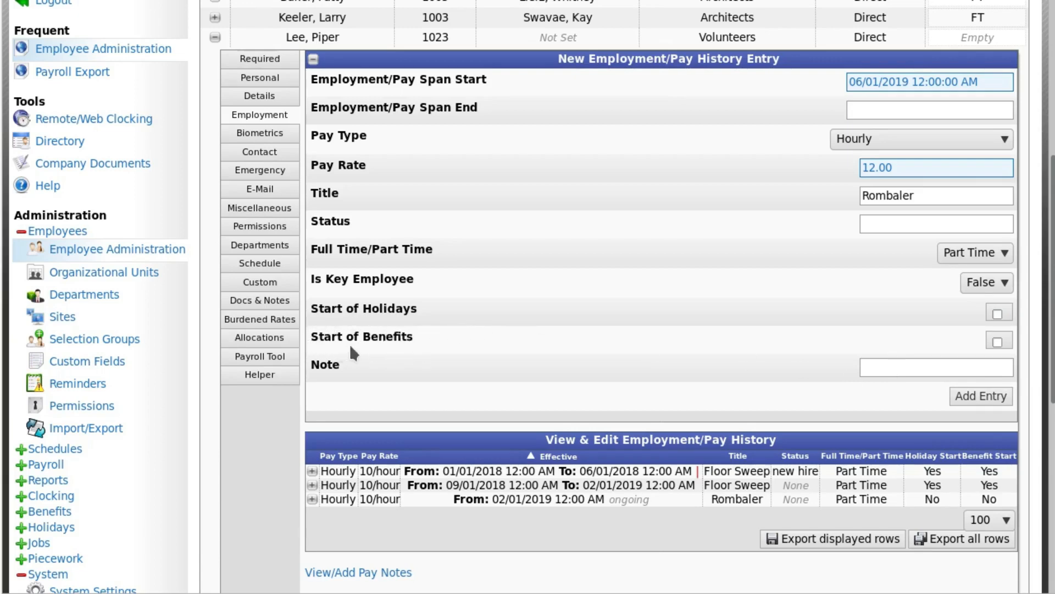
Step: Try enabling Start of Benefits with Full Time employment, and revert to Part Time with Start of Benefits cleared
click(998, 342)
click(1002, 253)
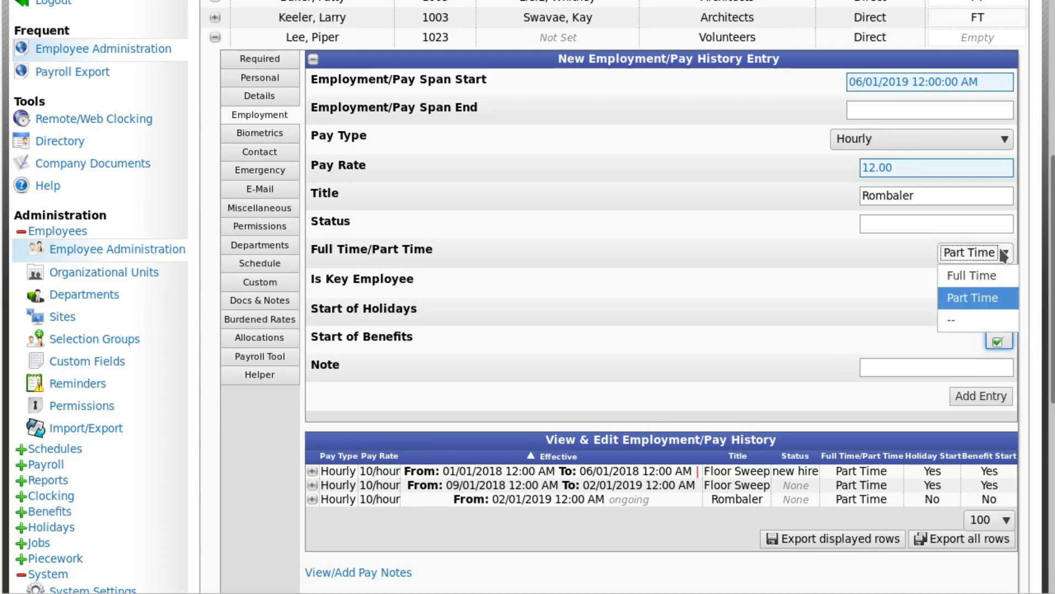
click(999, 265)
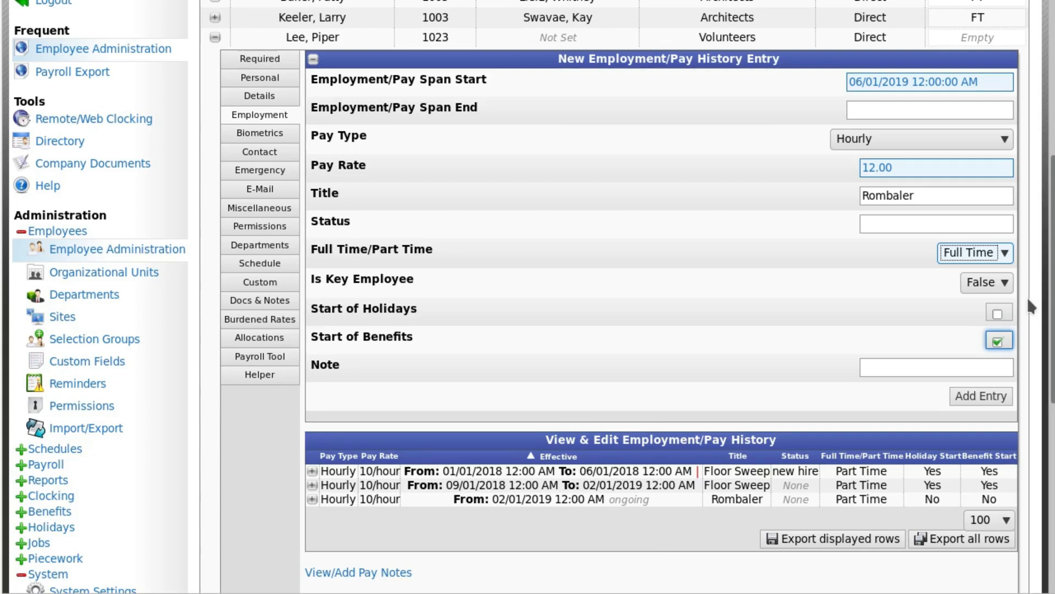
click(1003, 251)
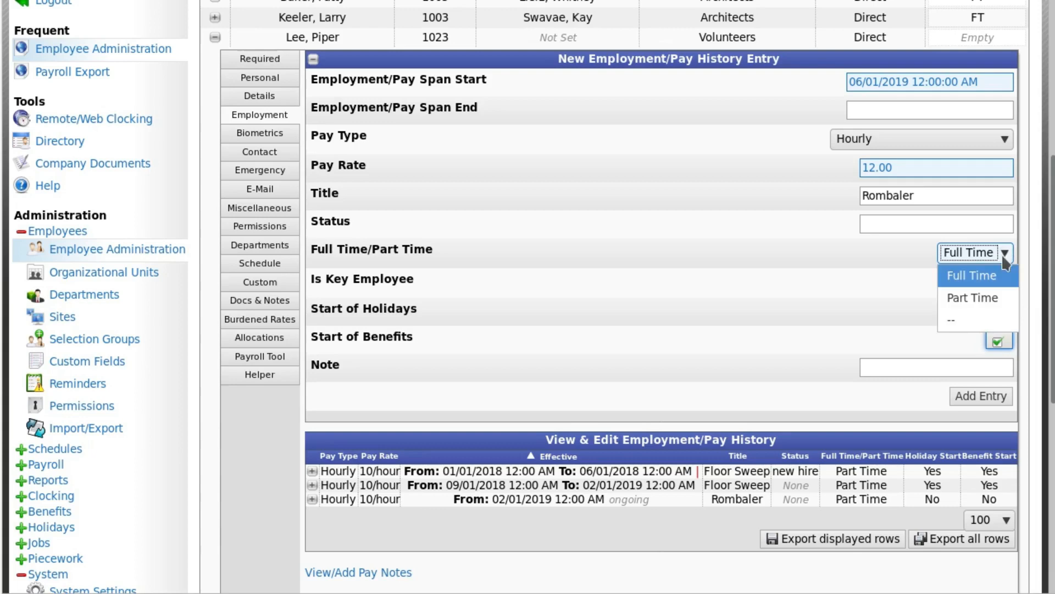
click(998, 297)
click(997, 342)
click(992, 373)
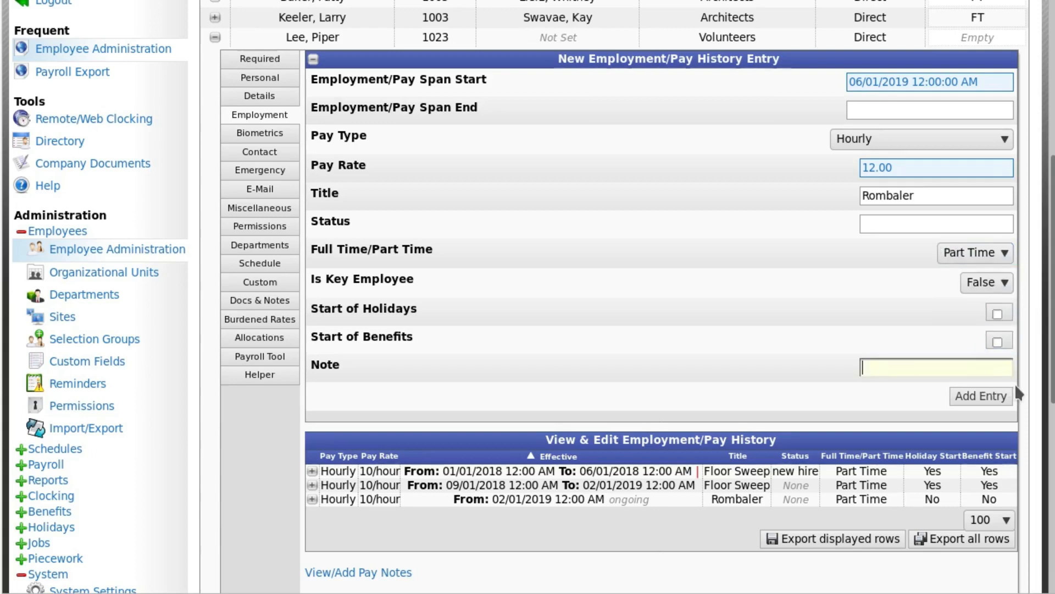
Step: Enter "pay raise" as the new pay history entry's note and add the entry to the employee's history
text(pay raise)
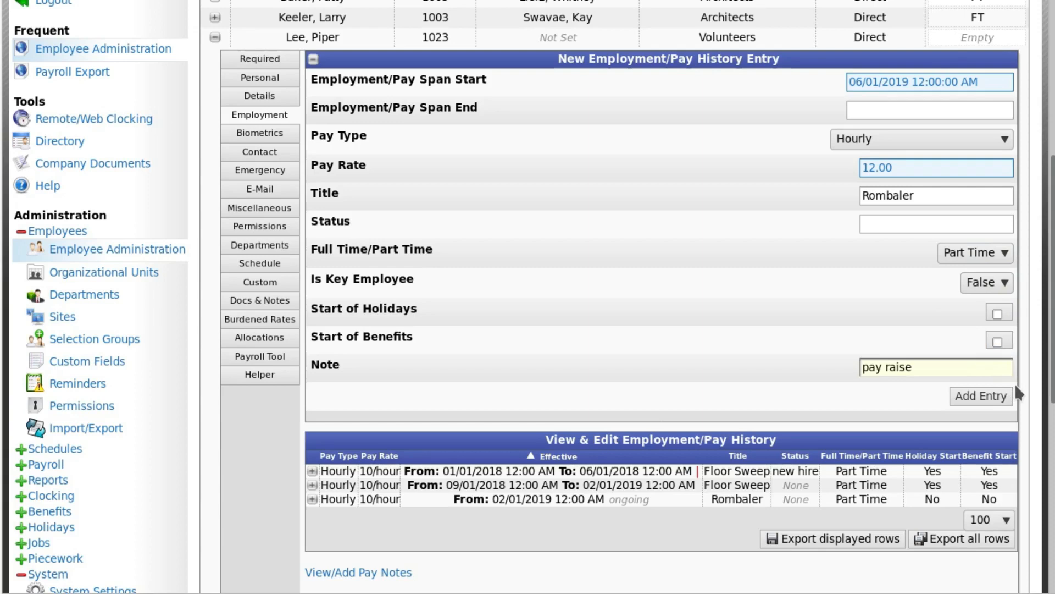
click(984, 399)
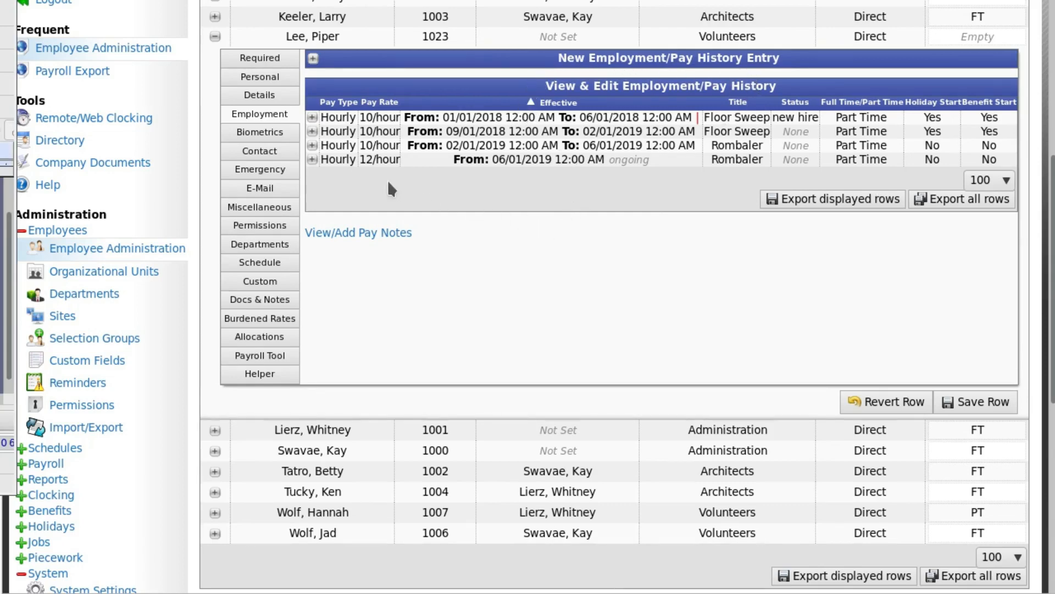
Step: Examine the details of the ongoing pay history entry starting 06/01/2019, including its Full Time/Part Time options, and collapse it
click(312, 160)
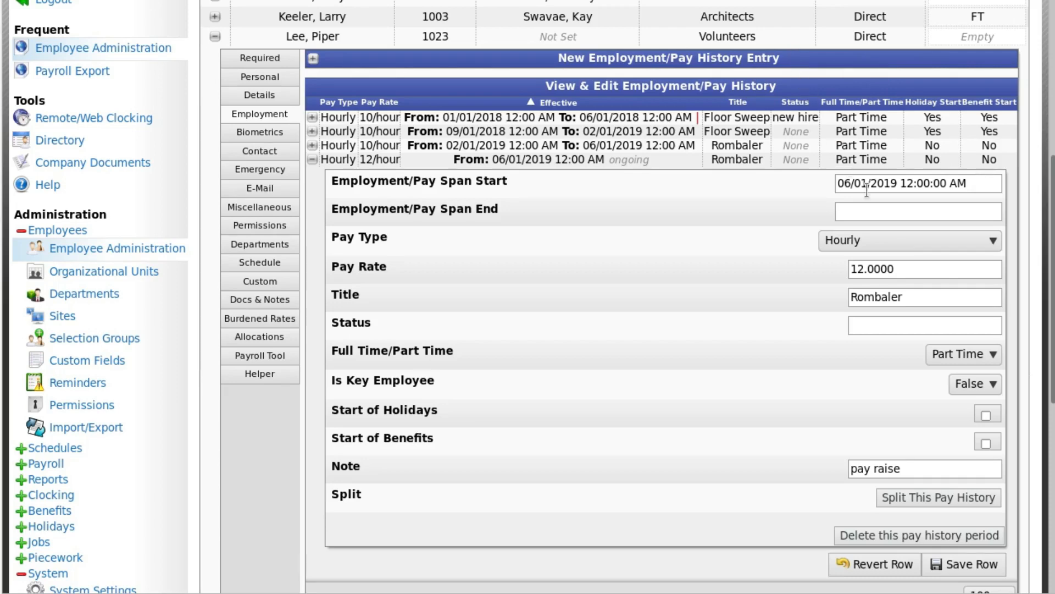
click(994, 355)
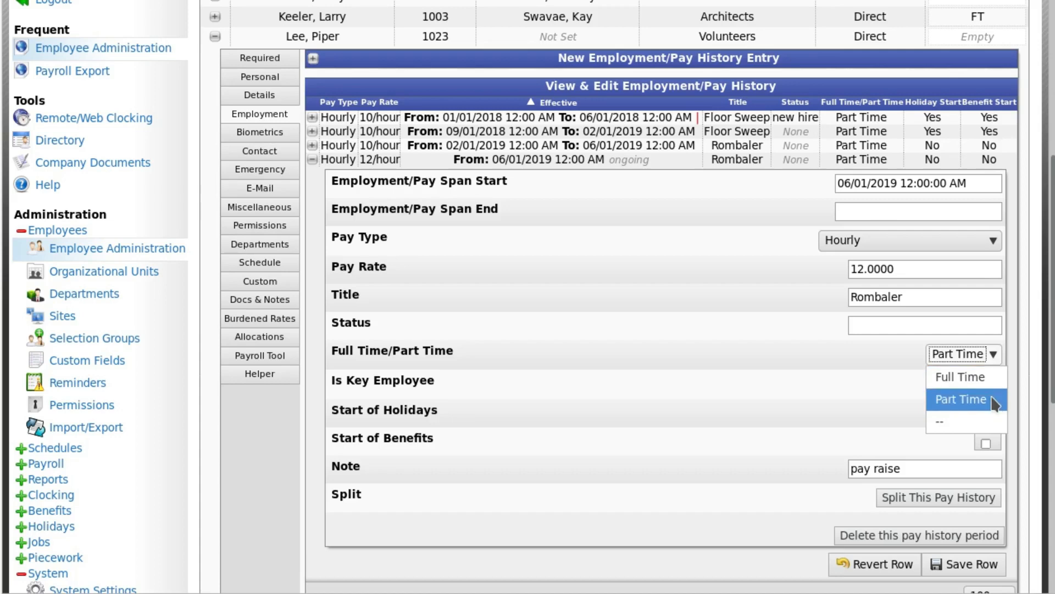
click(903, 371)
double_click(904, 371)
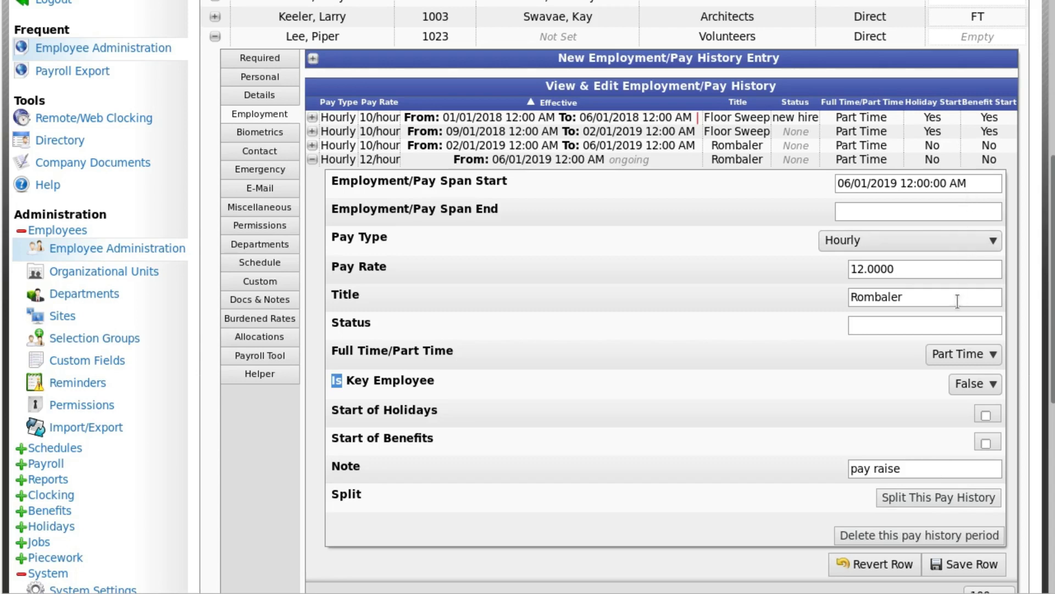
click(313, 160)
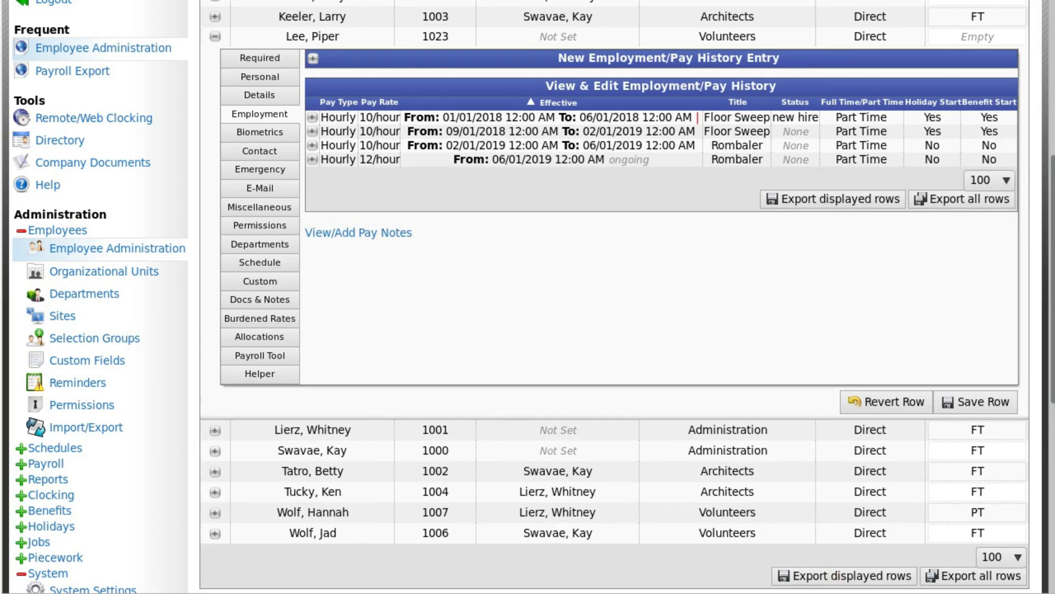
Step: View the employee's Required information and return to the Employment pay history
scroll(677, 380, up, 1)
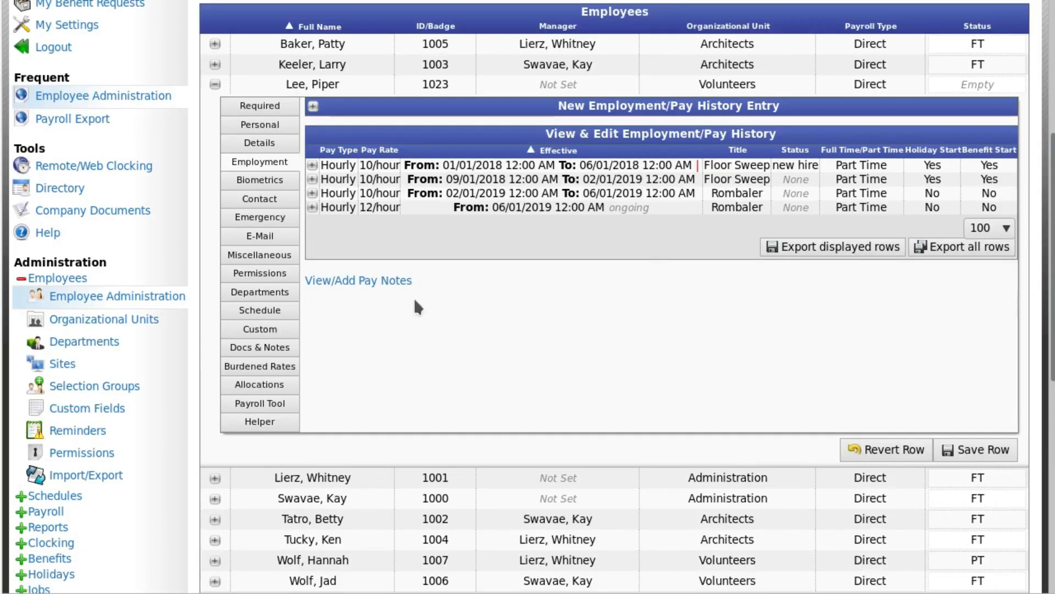
click(266, 108)
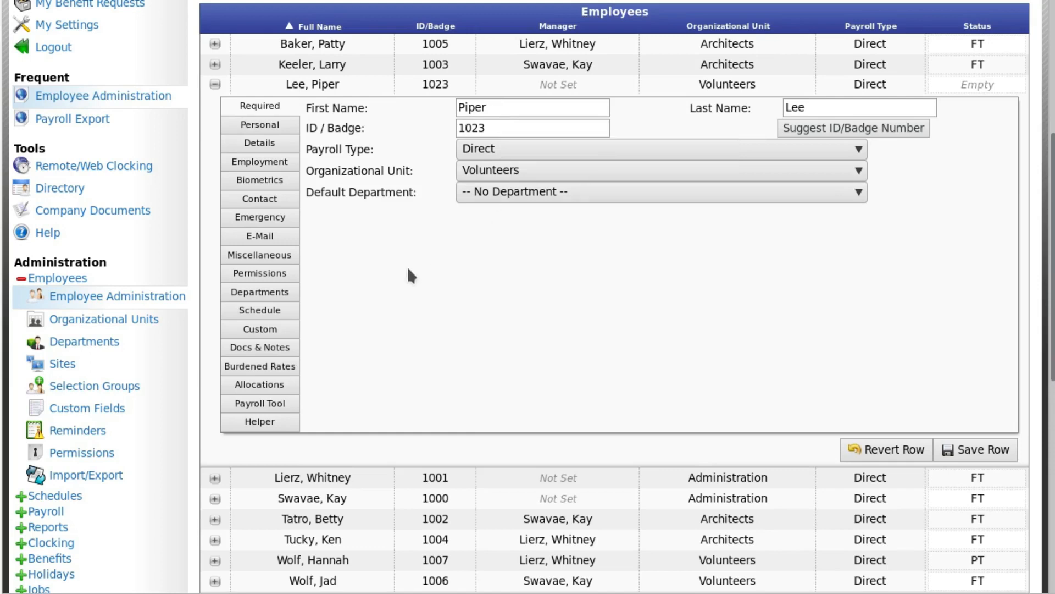
click(293, 163)
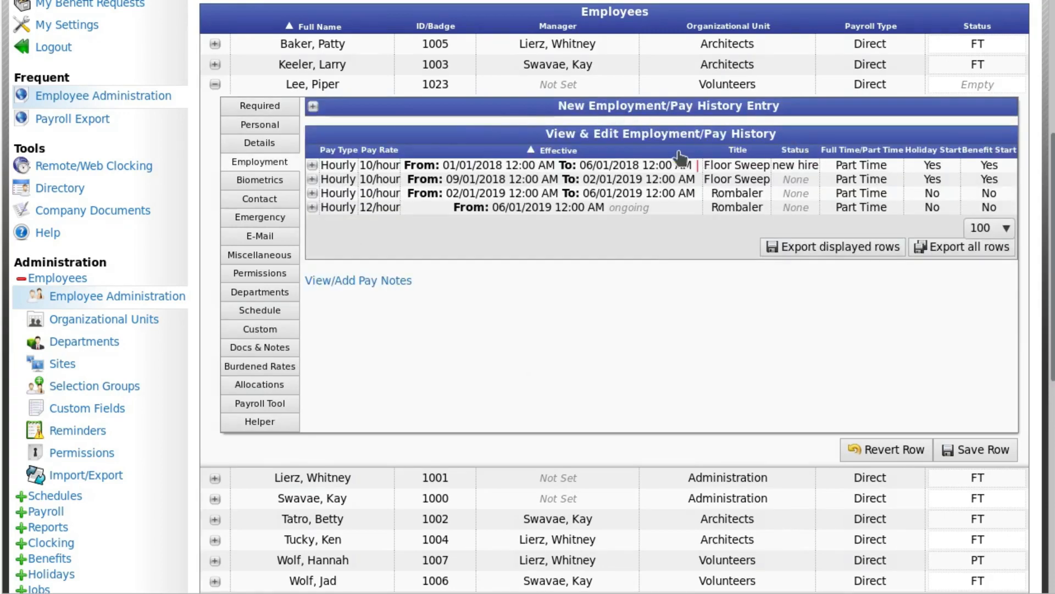
Step: Examine the Split Pay History prompt for the entry starting 06/01/2019, cancel without splitting, and collapse the entry
click(312, 208)
scroll(720, 319, down, 3)
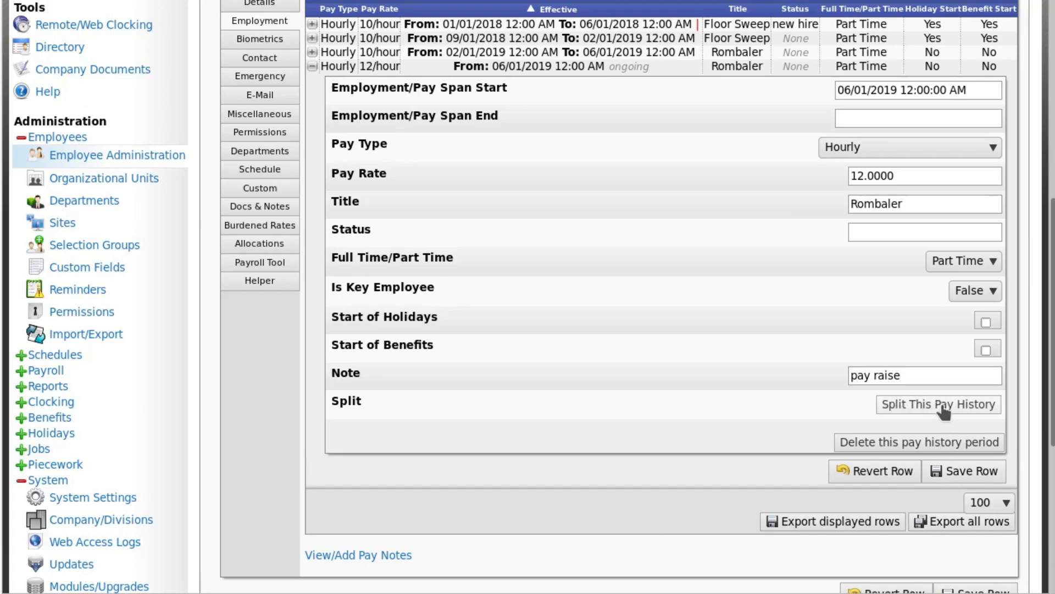
click(966, 409)
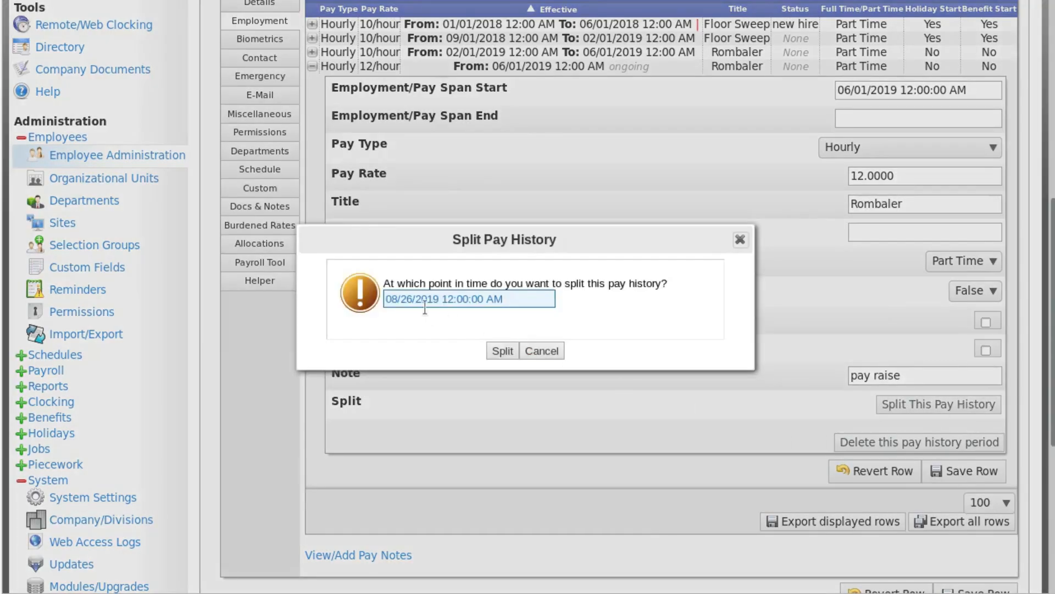
click(537, 351)
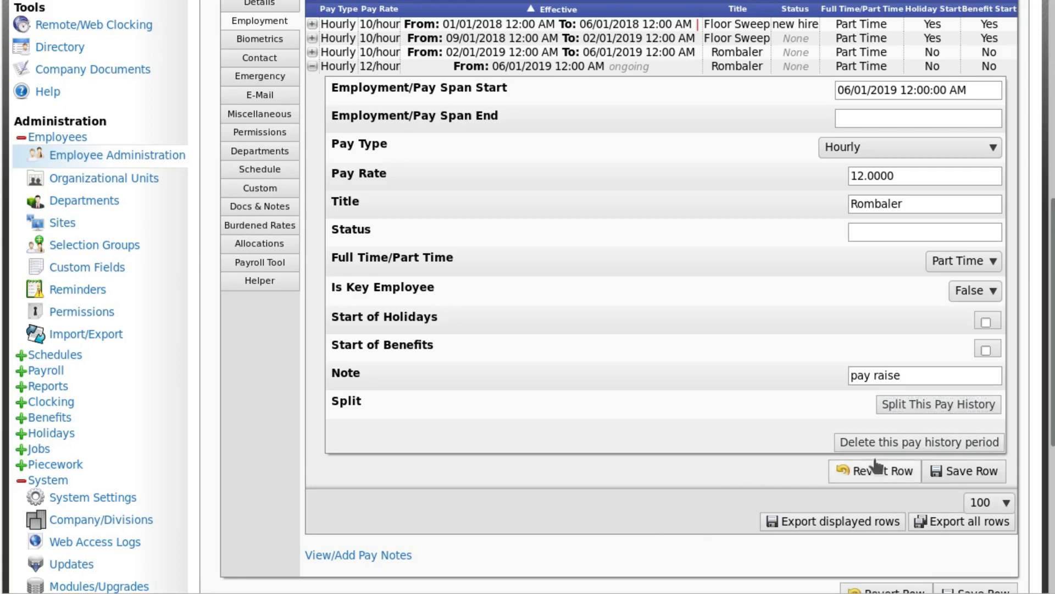
click(312, 66)
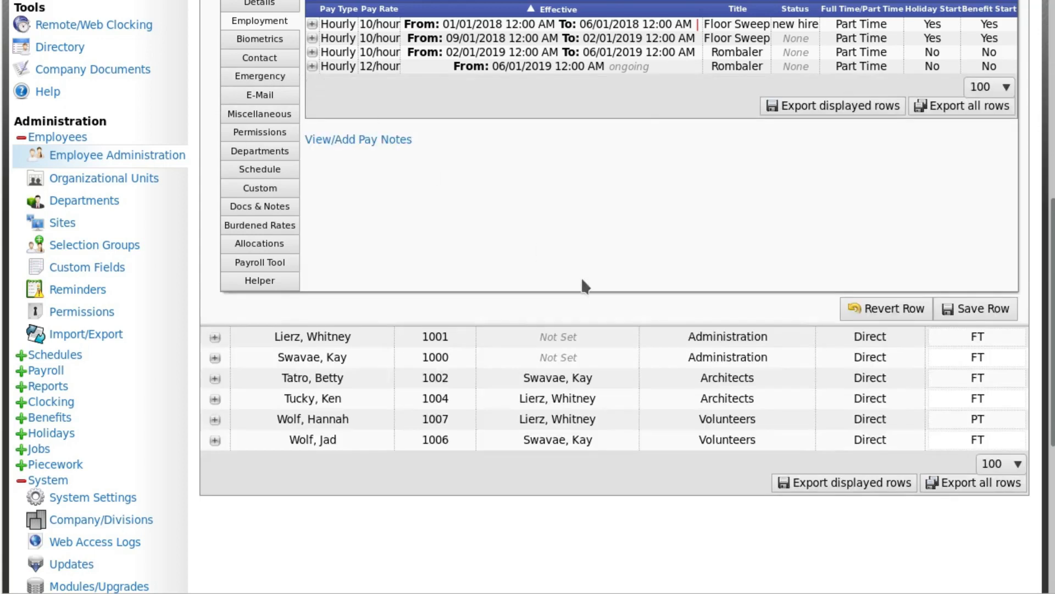
scroll(581, 274, up, 3)
scroll(583, 274, up, 1)
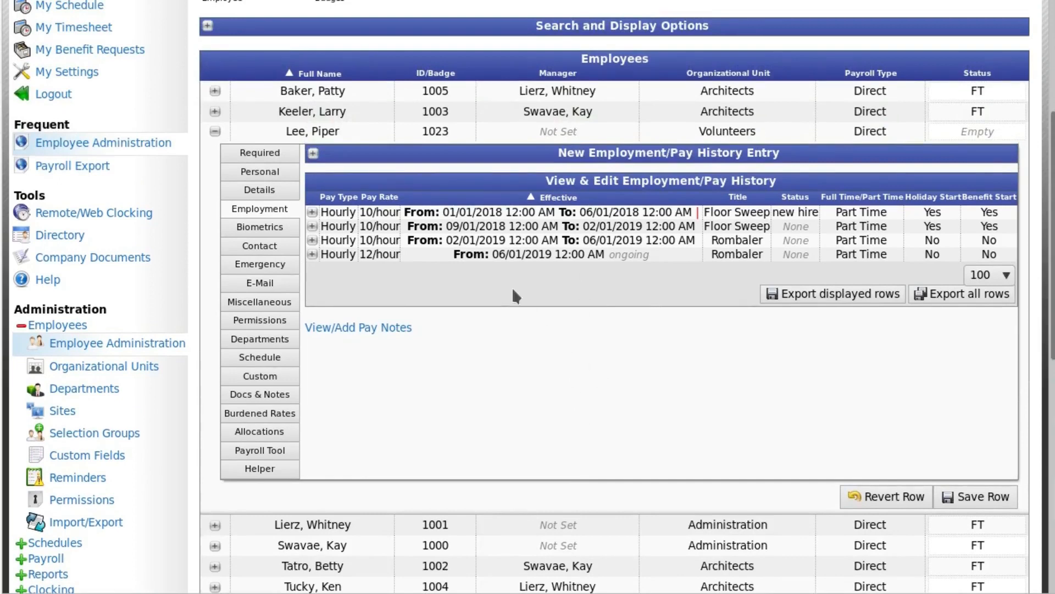